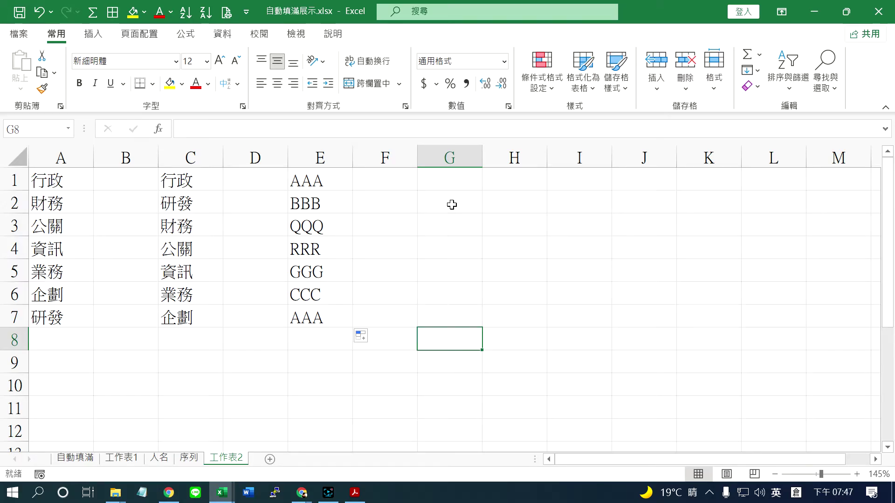
Expand the File page's extra commands, then return to the worksheet without changing anything.
left_click(22, 35)
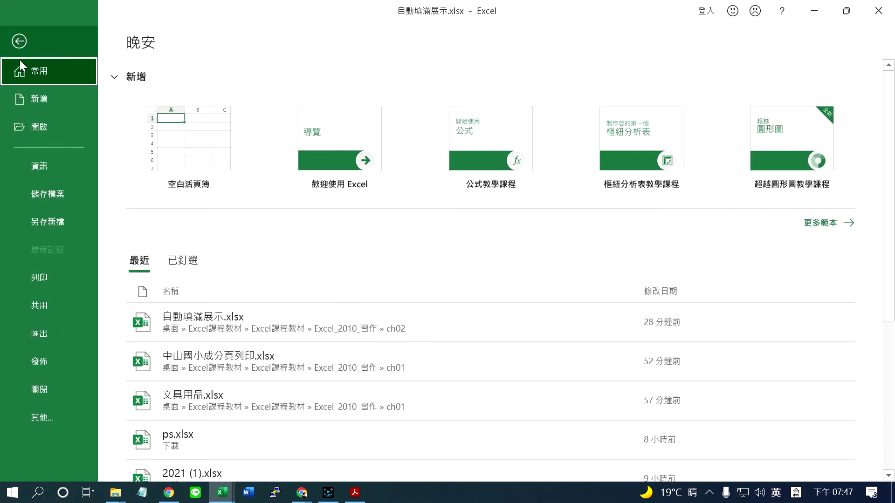
left_click(43, 417)
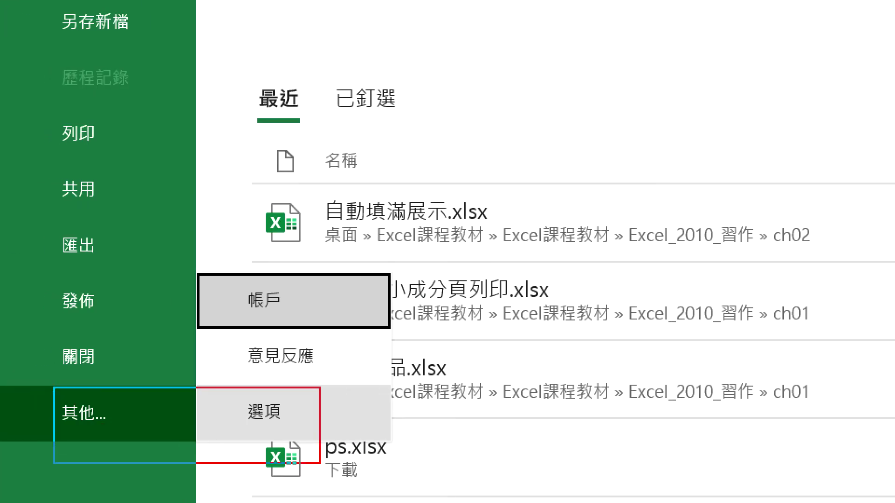
left_click_drag(54, 390, 339, 463)
mouse_move(309, 398)
left_mouse_down()
mouse_move(297, 459)
mouse_move(259, 373)
mouse_move(308, 440)
left_mouse_up()
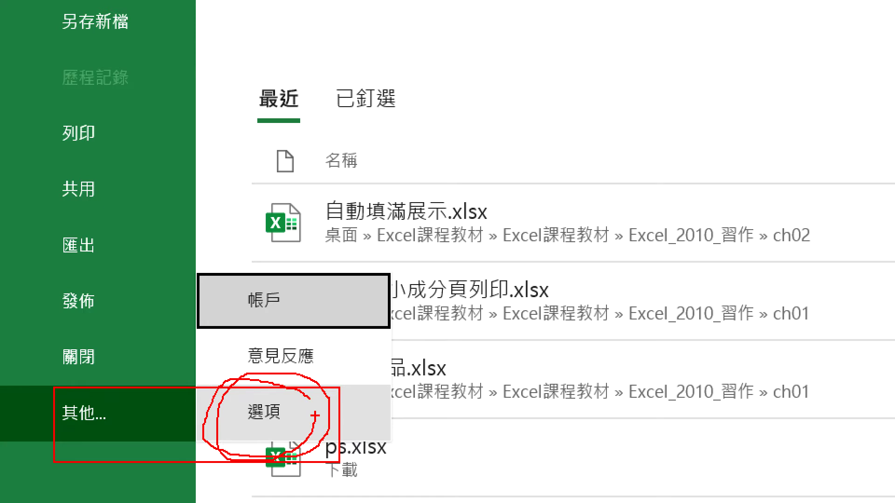
left_click(19, 27)
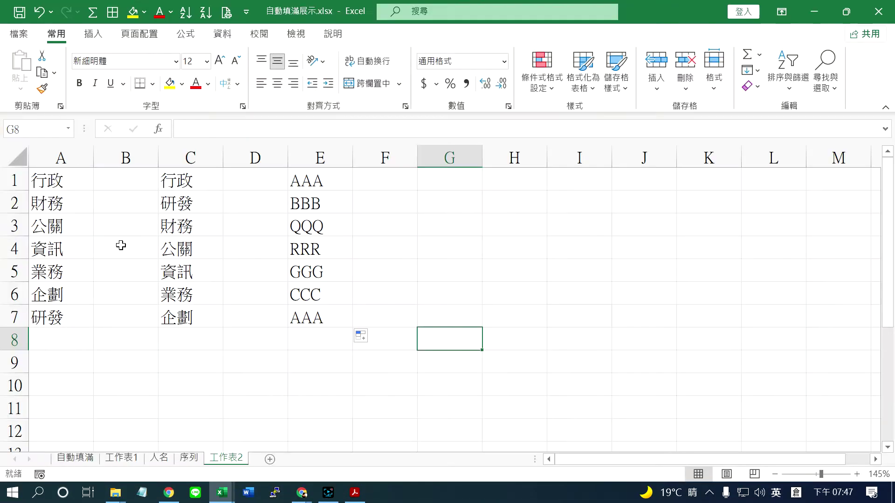
Select columns A–D and rows 1–4 to show their A1-style labels, then go back to the File page.
scroll(116, 272, "up", 4, "ctrl")
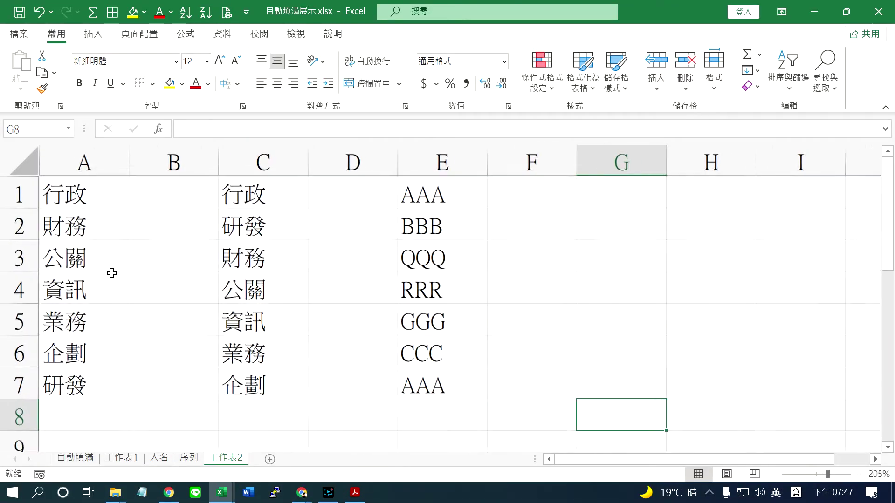
left_click(109, 160)
left_click(158, 160)
left_click(270, 162)
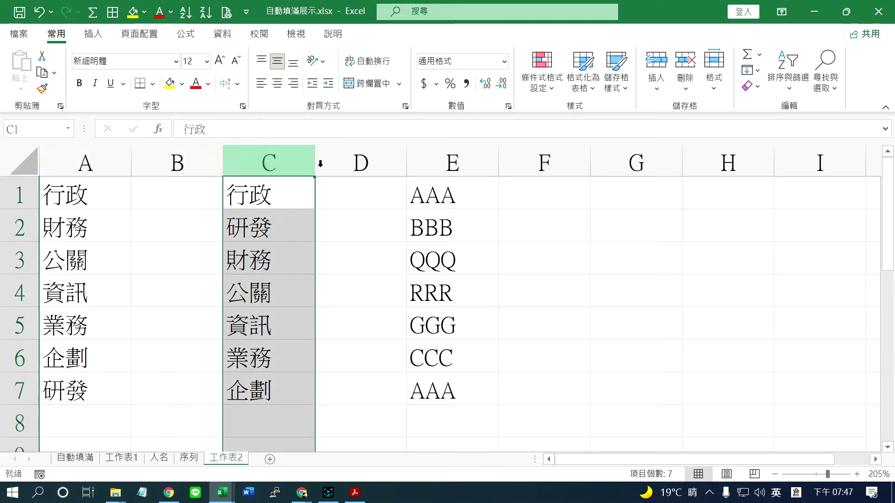
left_click(361, 162)
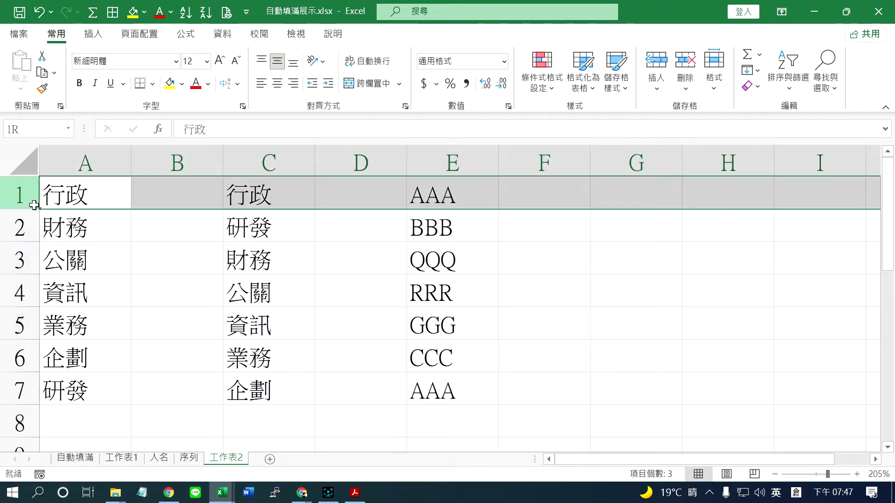
left_click(19, 194)
left_click(19, 228)
left_click(19, 259)
left_click(21, 298)
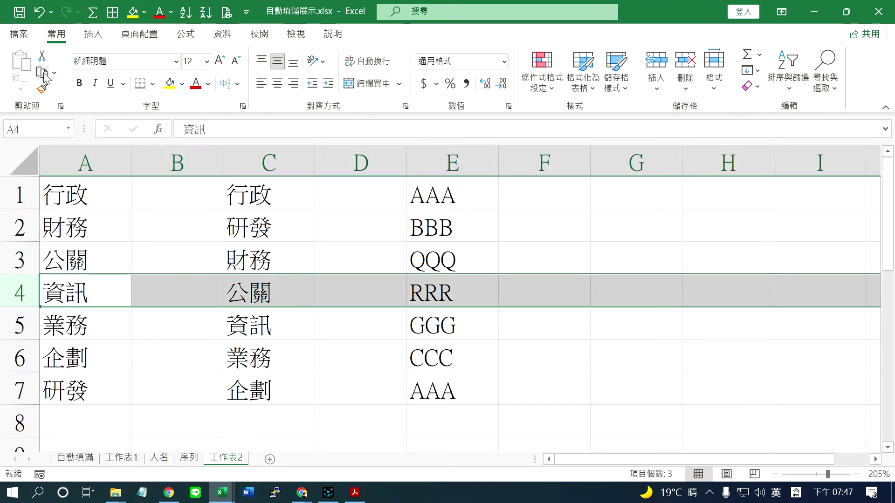
left_click(21, 35)
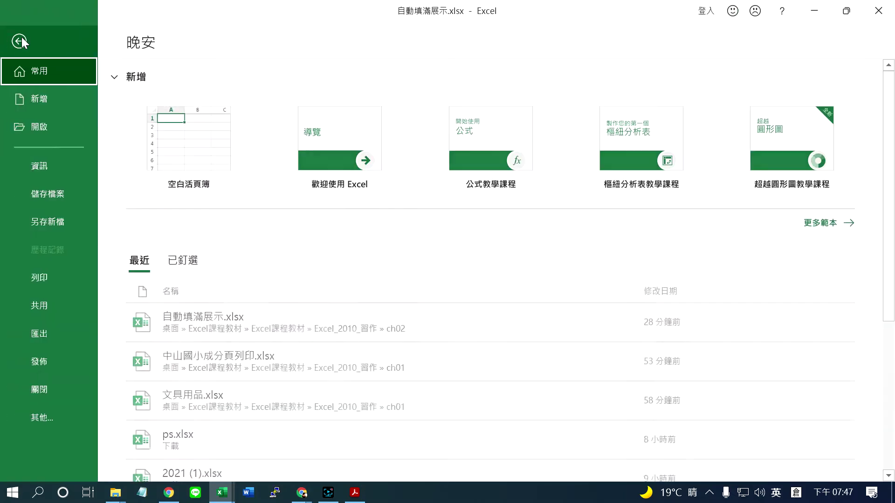
In Excel Options > 公式, tick [R1C1] 欄名列號表示法 and confirm with 確定.
left_click(49, 418)
left_click(137, 420)
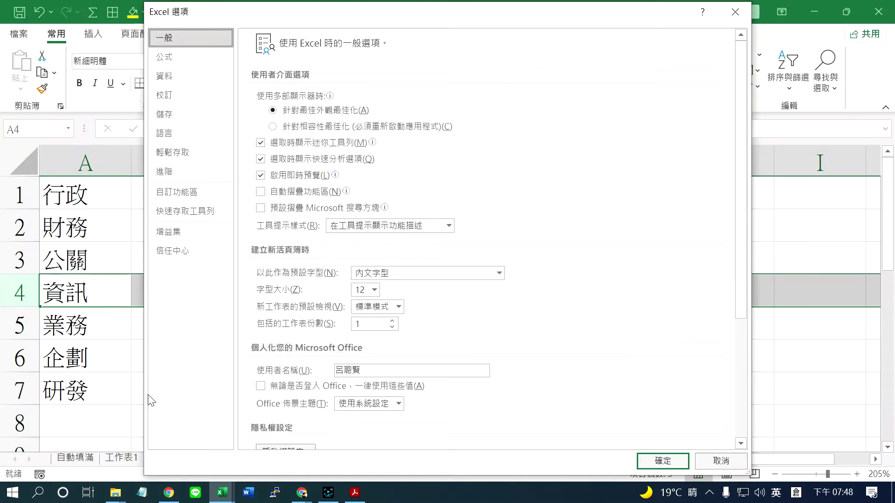
left_click(170, 63)
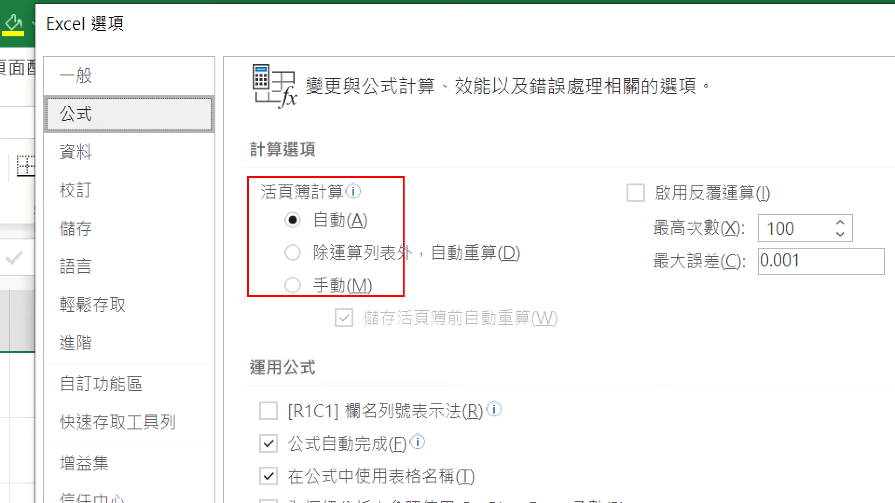
left_click_drag(250, 179, 480, 308)
mouse_move(459, 198)
left_mouse_down()
mouse_move(365, 203)
mouse_move(375, 179)
left_mouse_up()
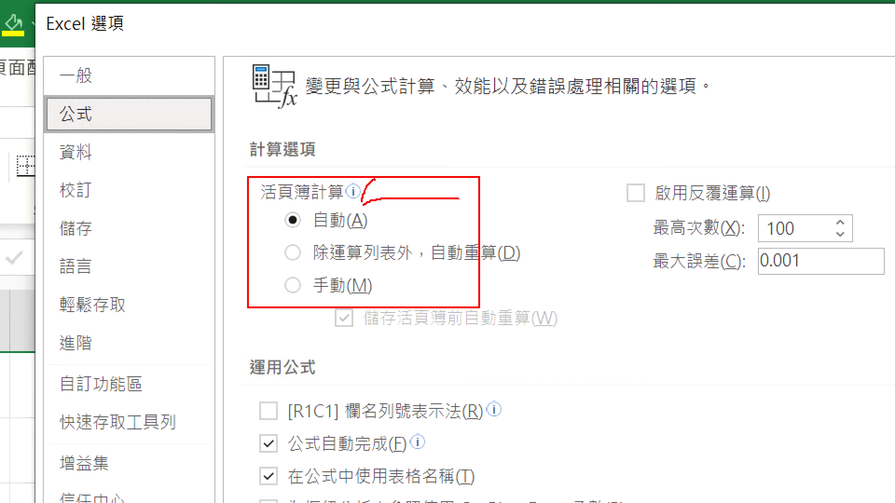
mouse_move(371, 279)
left_mouse_down()
mouse_move(347, 265)
mouse_move(284, 296)
mouse_move(368, 266)
left_mouse_up()
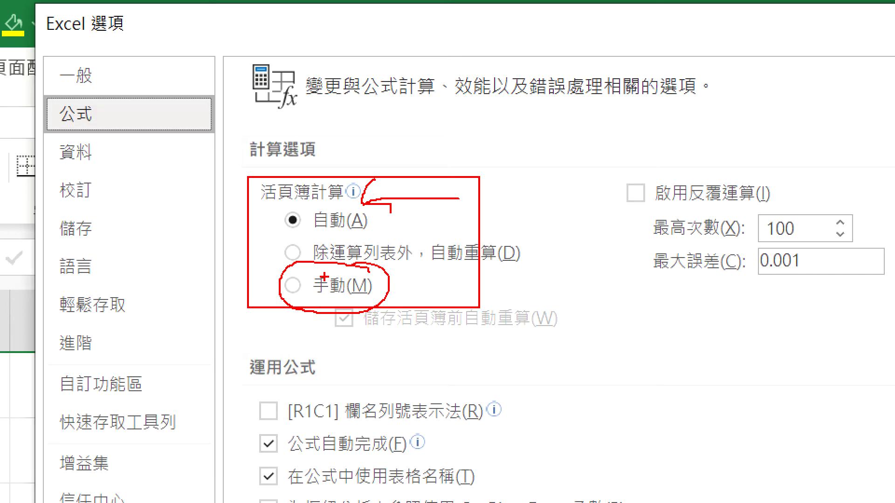
mouse_move(249, 390)
left_mouse_down()
mouse_move(257, 410)
mouse_move(350, 431)
mouse_move(513, 395)
left_mouse_up()
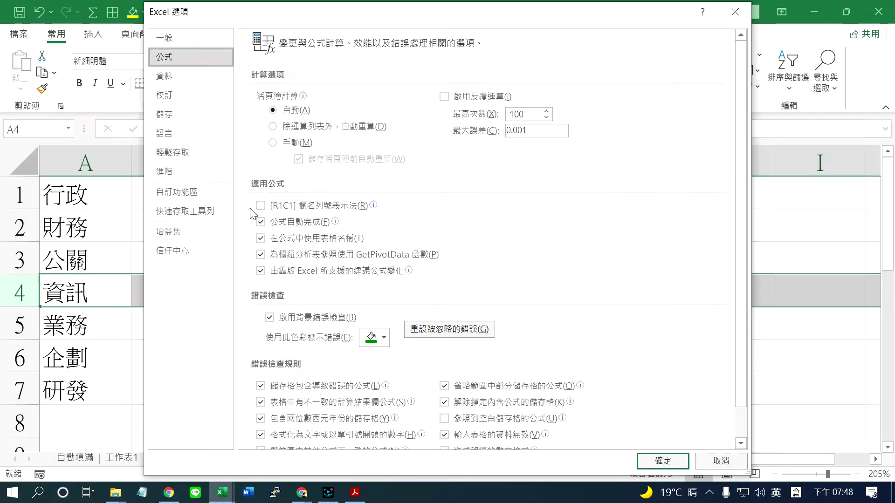
left_click(260, 206)
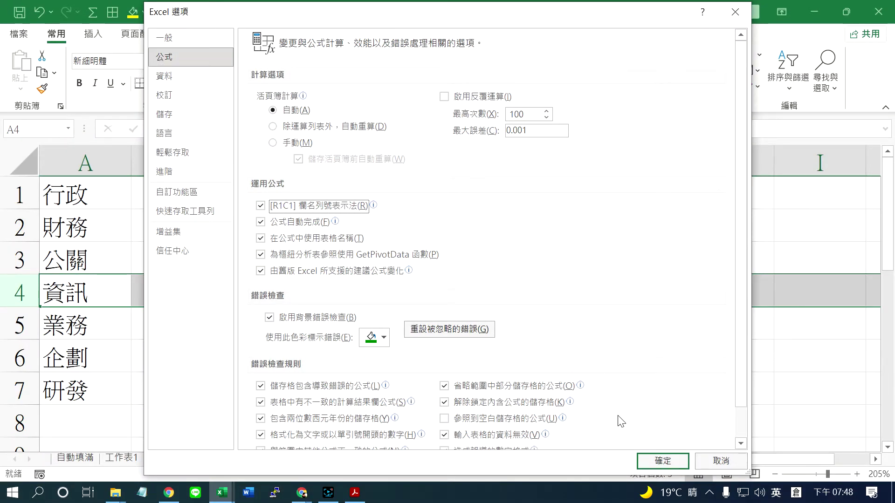
left_click(671, 461)
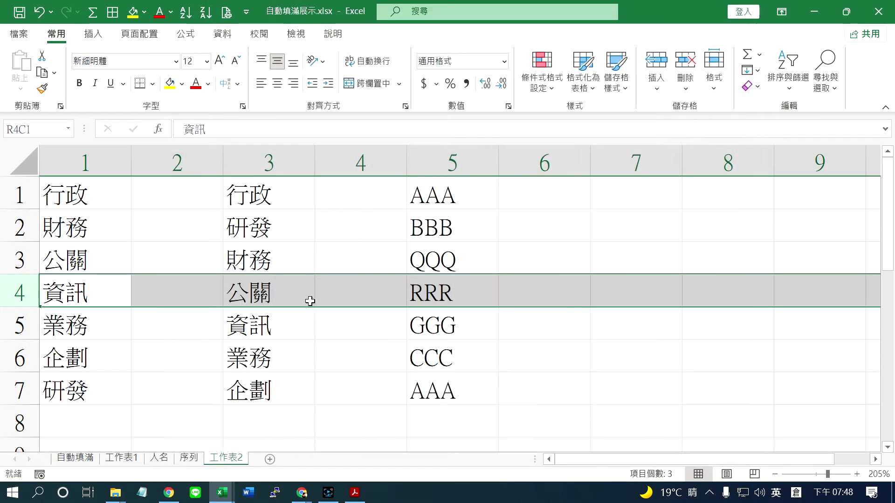
Select the row 1, column 2 cell so the Name Box reads R1C2, highlighting the numbered headings.
left_click(181, 195)
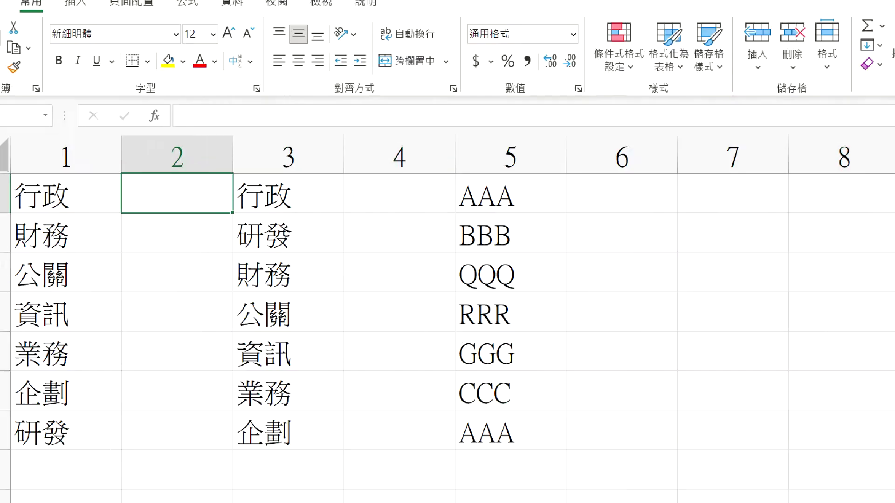
left_click_drag(200, 150, 200, 241)
left_click_drag(381, 173, 378, 234)
left_click_drag(608, 149, 608, 227)
left_click_drag(765, 170, 756, 269)
left_click_drag(0, 214, 88, 218)
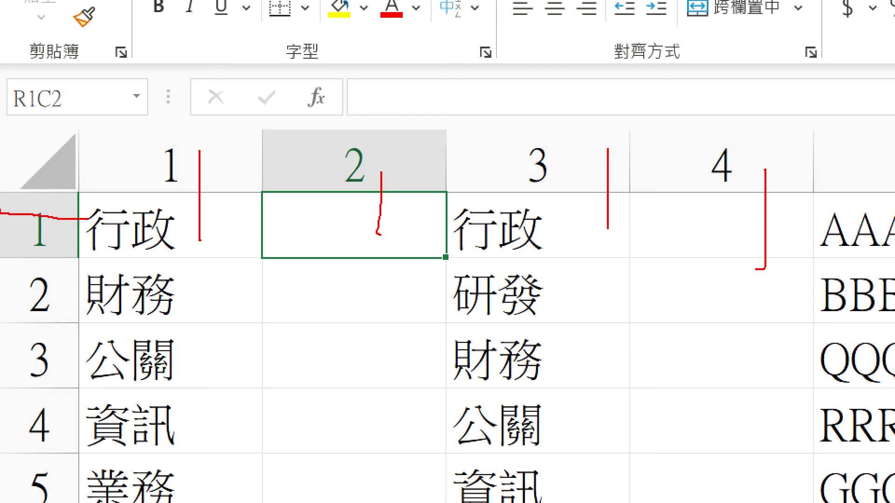
left_click_drag(12, 294, 87, 308)
mouse_move(400, 211)
left_mouse_down()
mouse_move(340, 198)
mouse_move(446, 197)
mouse_move(406, 195)
left_mouse_up()
left_click_drag(9, 113, 88, 112)
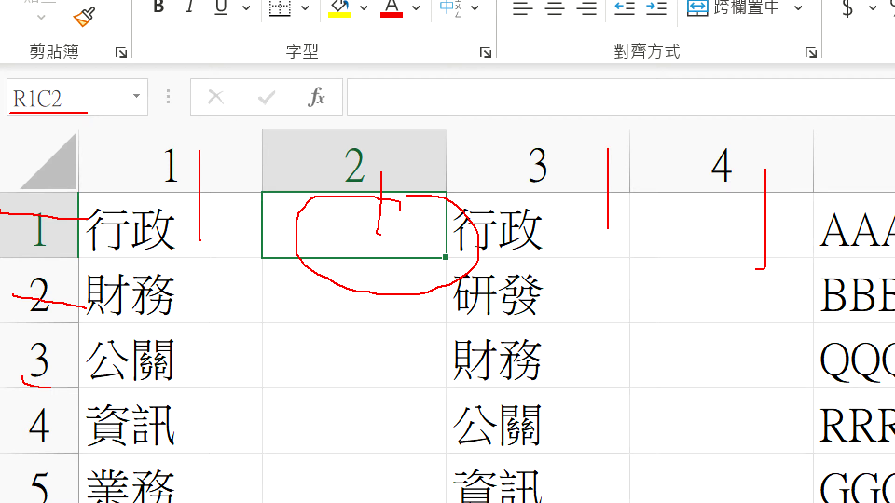
mouse_move(82, 88)
left_mouse_down()
mouse_move(3, 100)
mouse_move(83, 78)
left_mouse_up()
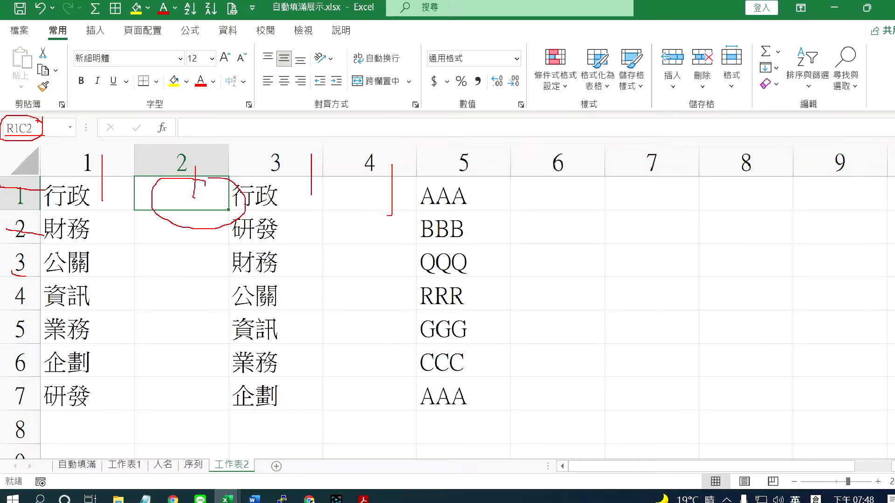
key("Escape")
Open Excel Options on the 公式 page and move the window slightly lower.
left_click(24, 40)
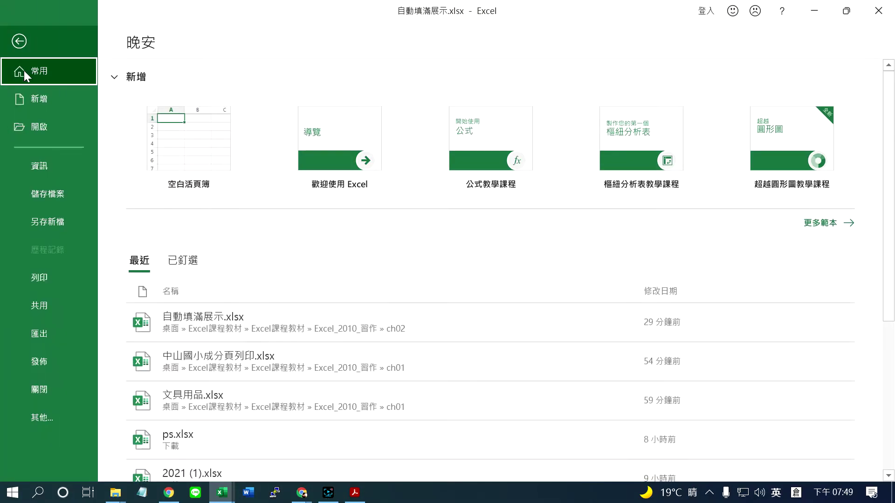
left_click(30, 413)
left_click(134, 417)
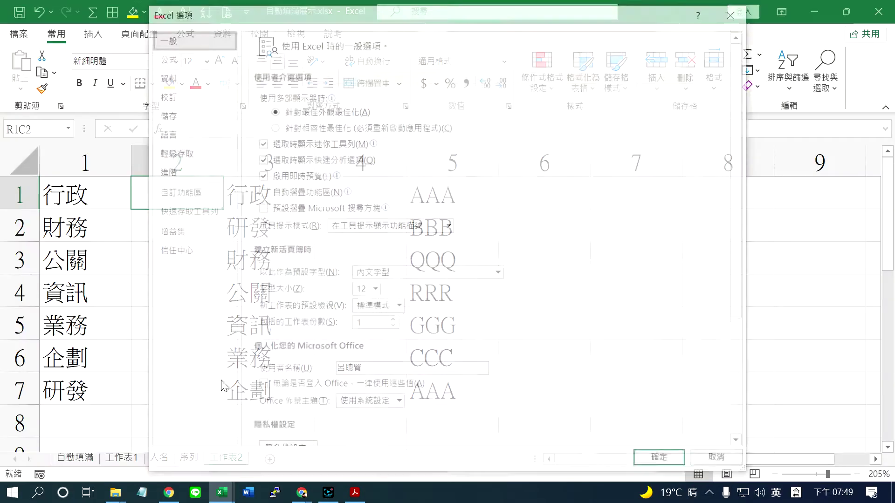
left_click(170, 63)
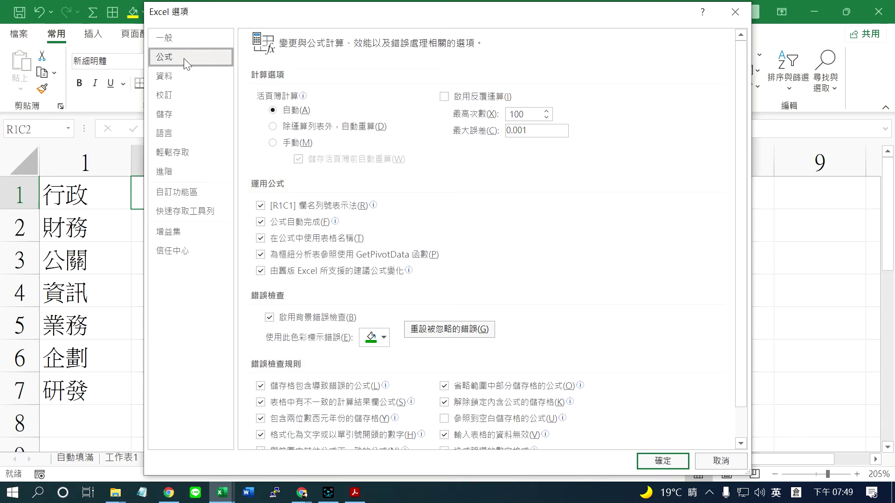
left_click_drag(281, 13, 282, 46)
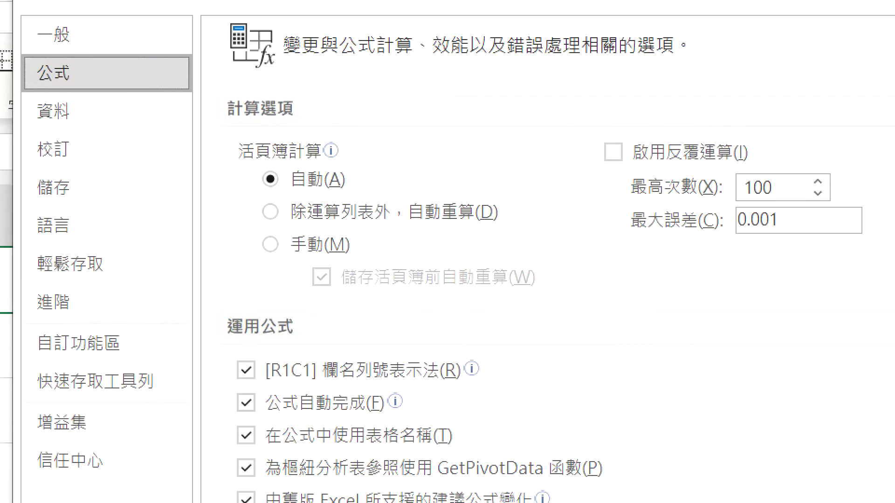
Show the 一般 page with the new-workbook default font 內文字型 at size 12.
left_click_drag(75, 94, 172, 135)
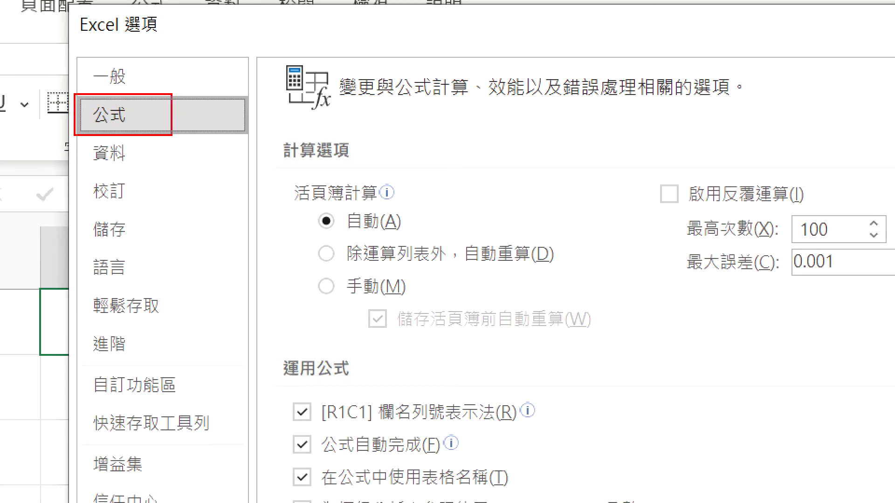
left_click_drag(276, 383, 570, 427)
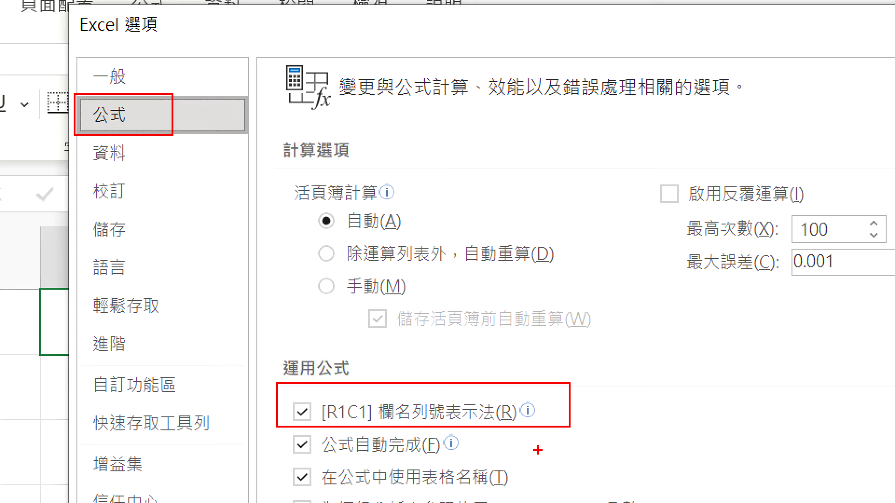
key("Escape")
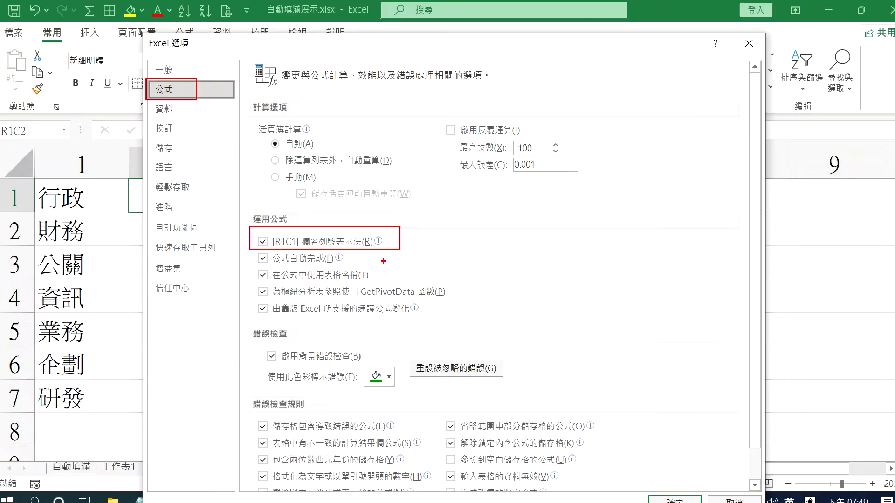
scroll(359, 308, "down", 1)
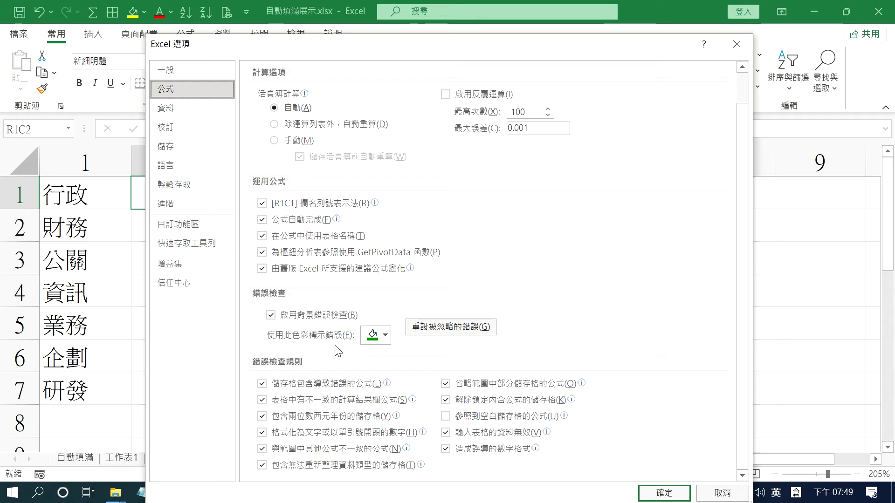
left_click(171, 71)
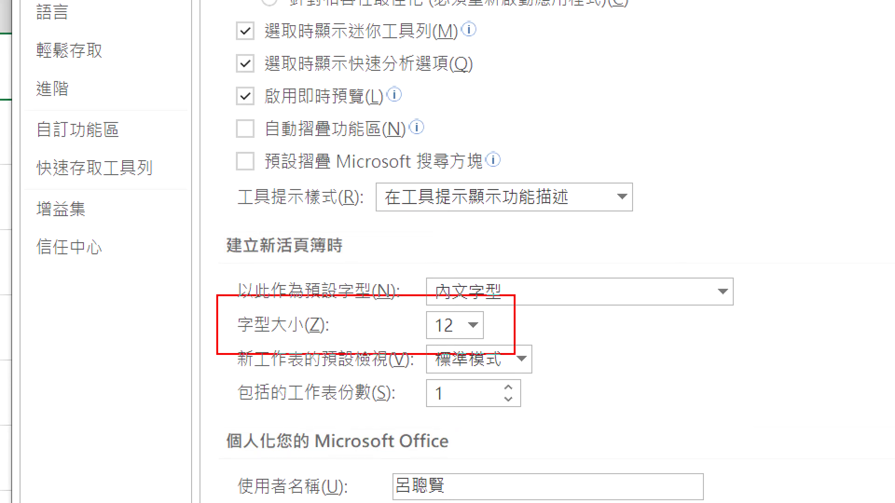
Highlight the default font, font size and number-of-sheets settings on the 一般 page.
left_click_drag(217, 300, 515, 355)
mouse_move(238, 263)
left_mouse_down()
mouse_move(586, 347)
mouse_move(628, 344)
left_mouse_up()
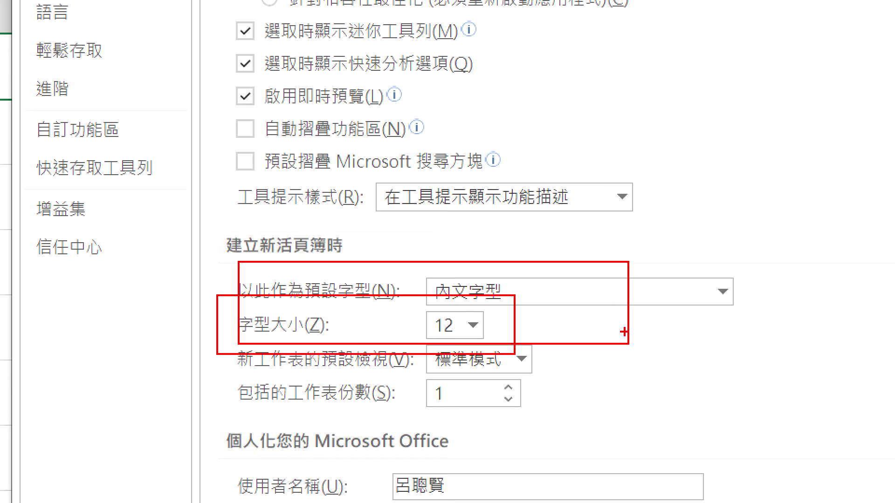
left_click_drag(452, 404, 557, 422)
key("Escape")
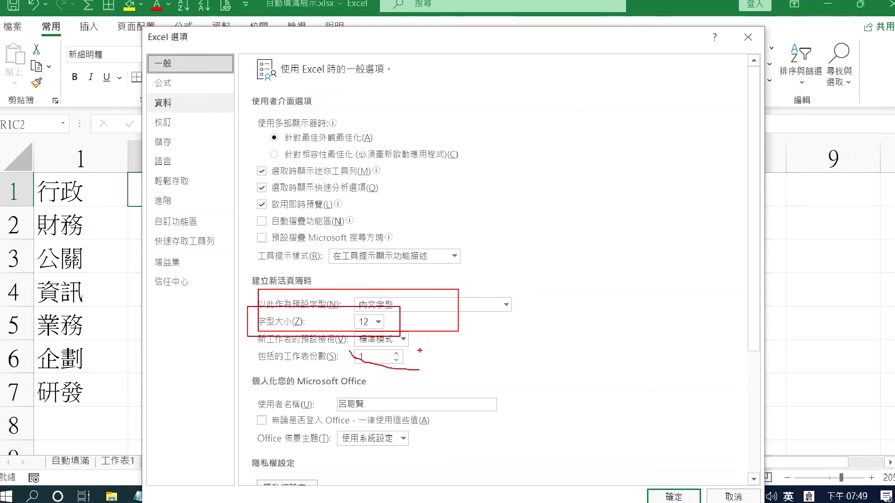
Set the default font to 華康中特圓體 at size 18 and confirm.
key("alt+n")
left_click(501, 309)
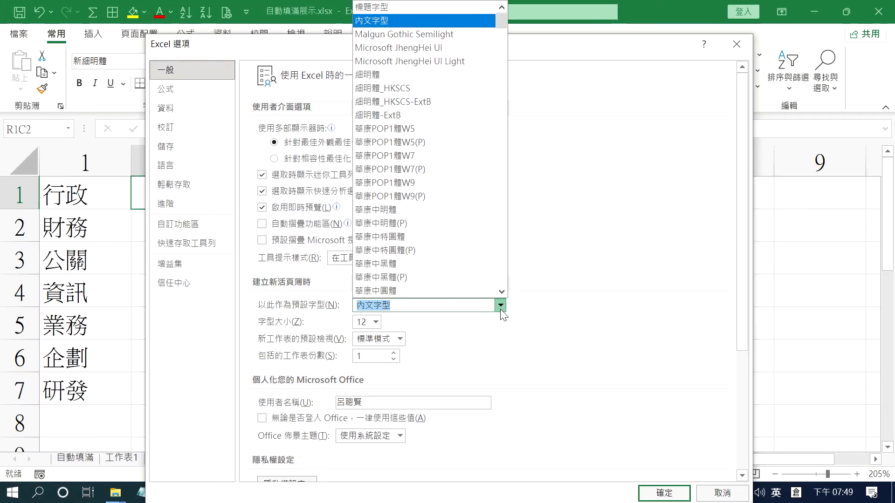
left_click(410, 237)
left_click(376, 323)
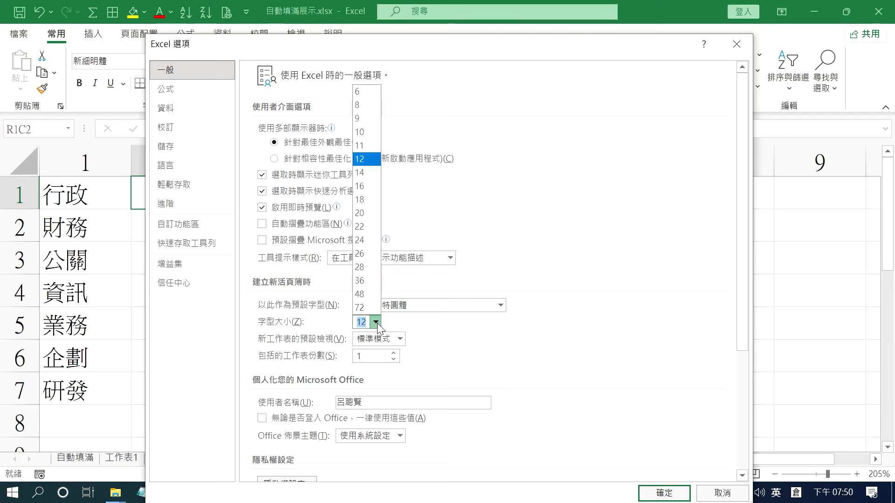
left_click(360, 199)
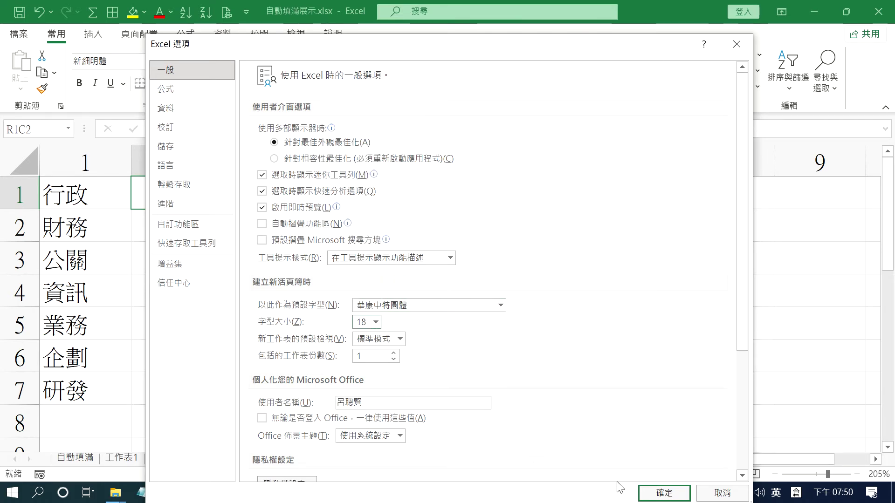
left_click(662, 495)
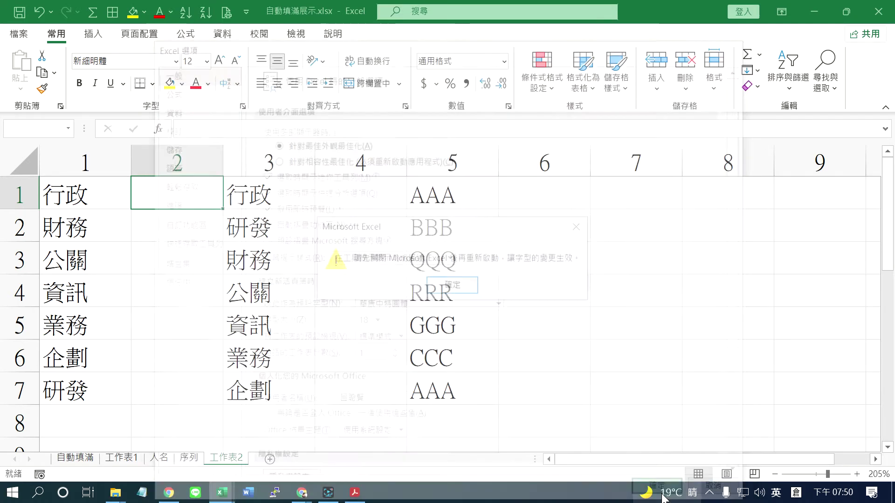
Dismiss the restart notice and close both open workbooks without saving.
left_click(464, 287)
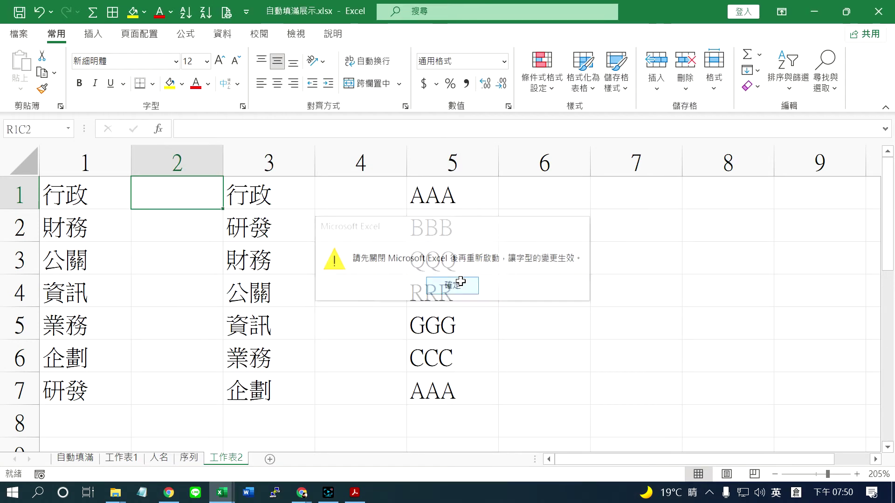
left_click(879, 11)
left_click(455, 282)
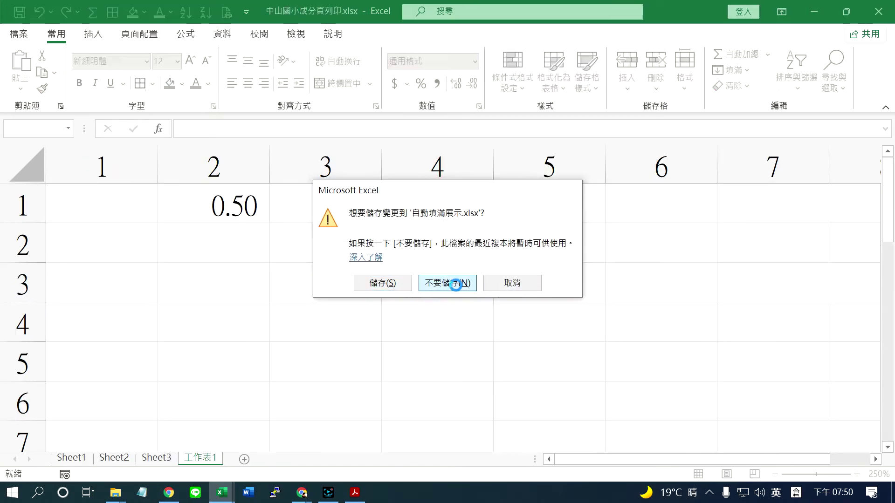
left_click(879, 11)
left_click(441, 281)
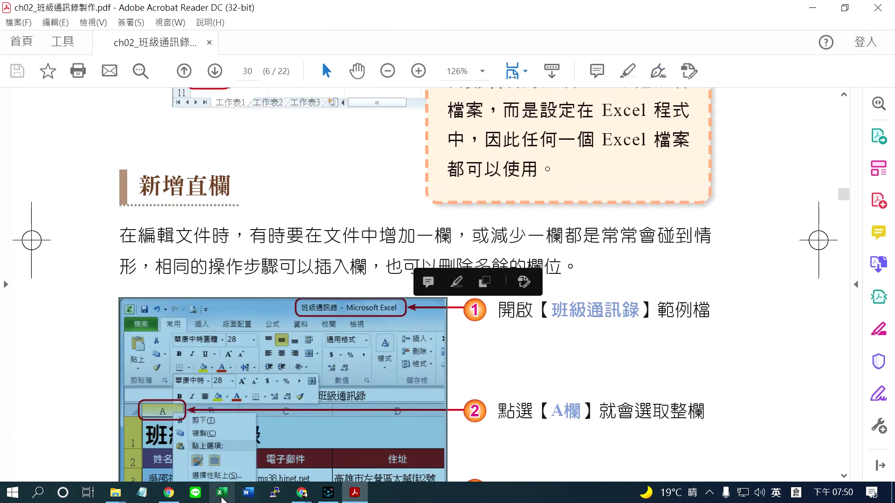
Relaunch Excel and create a blank workbook showing numbered R1C1 headings.
left_click(222, 492)
left_click(169, 164)
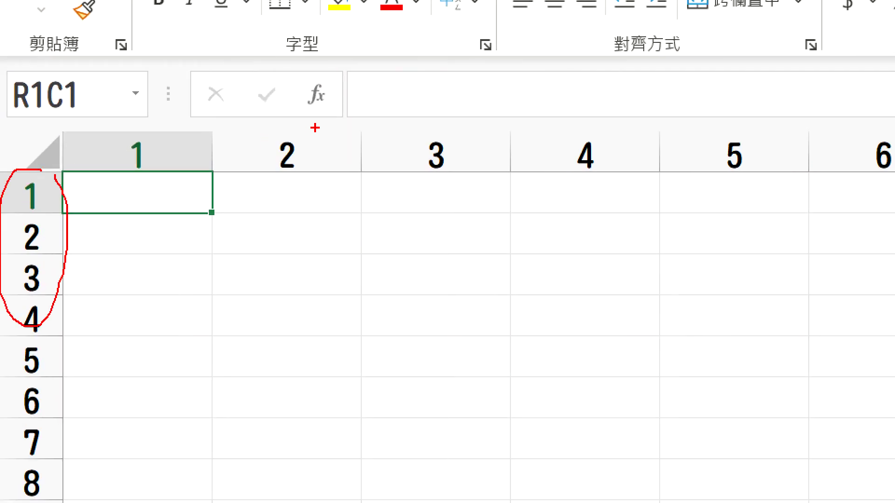
left_click_drag(315, 128, 375, 159)
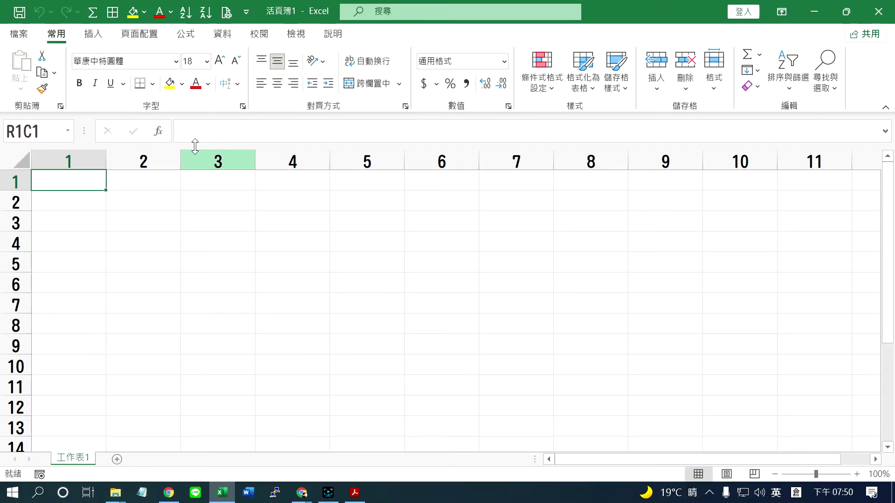
Open Excel Options from the File page's extra commands.
left_click(93, 33)
left_click(18, 34)
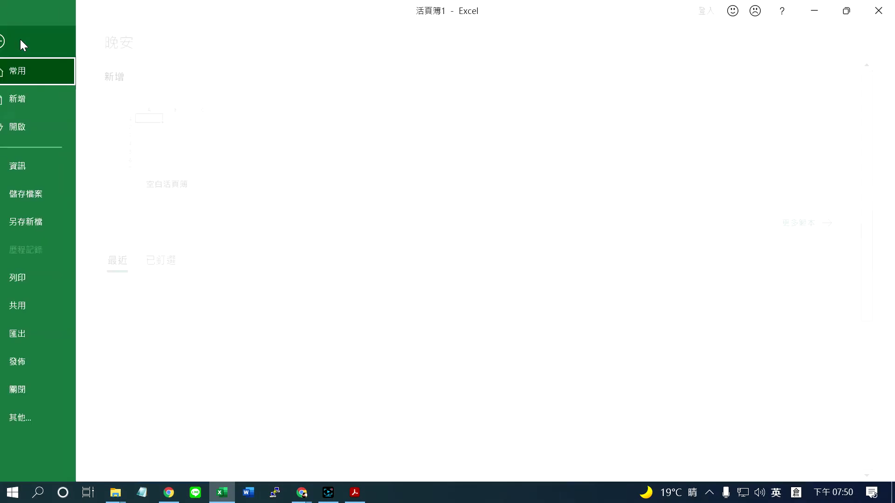
left_click(47, 418)
left_click(145, 418)
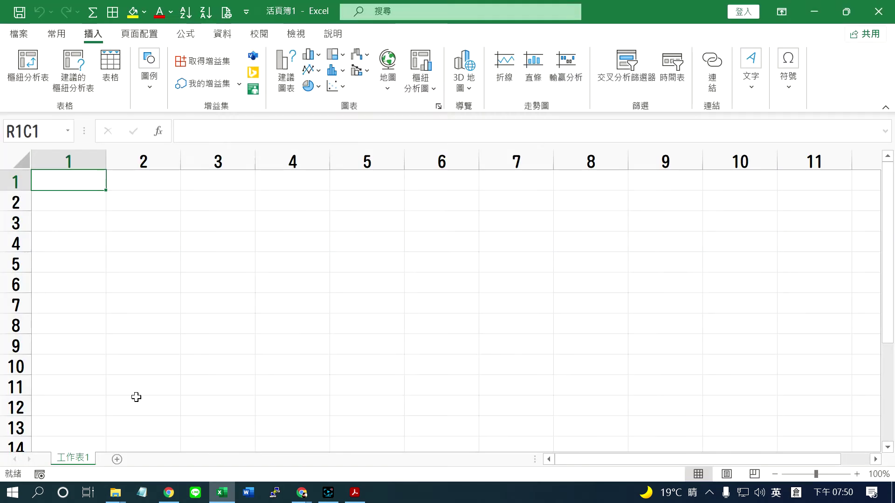
Untick [R1C1] 欄名列號表示法 on the 公式 page.
left_click_drag(225, 15, 359, 99)
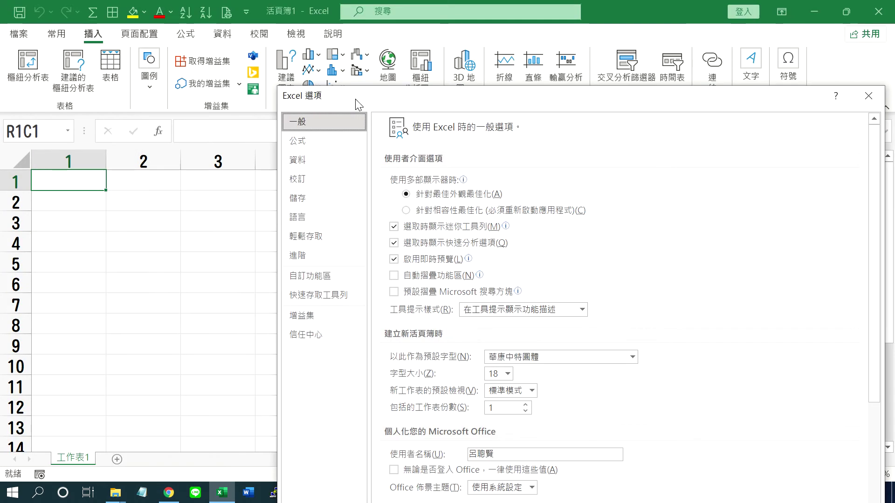
left_click(299, 141)
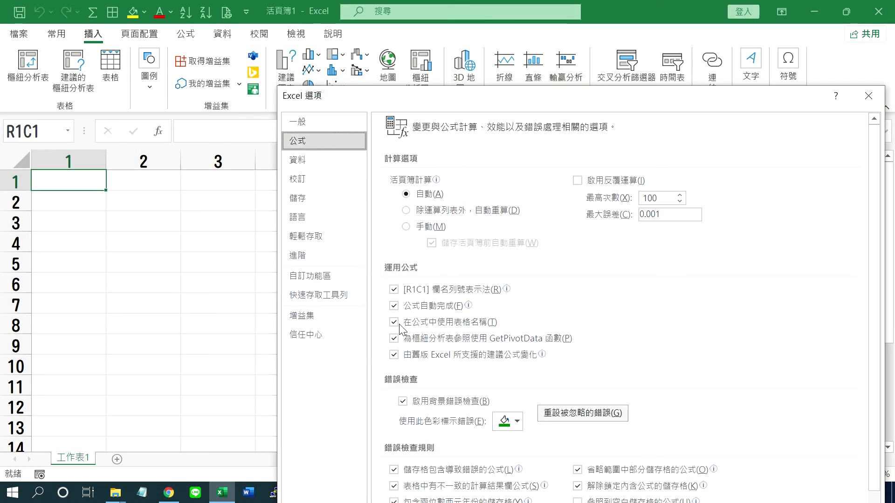
left_click(394, 290)
left_click_drag(561, 103, 491, 57)
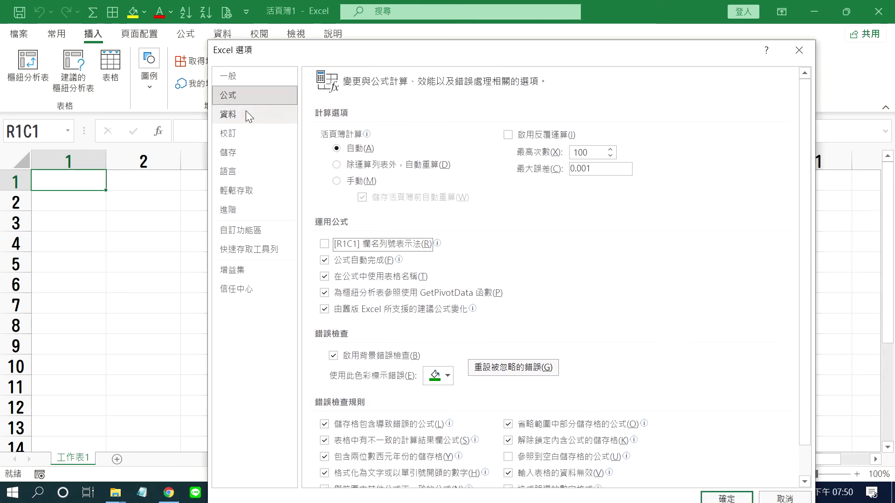
Reset the default font to 內文字型 at size 12, confirm, and select lettered column D.
left_click(237, 80)
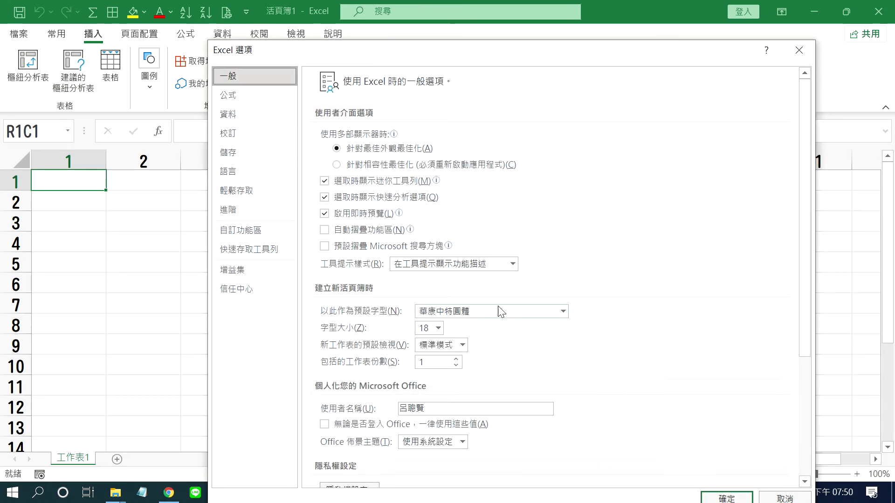
left_click(563, 312)
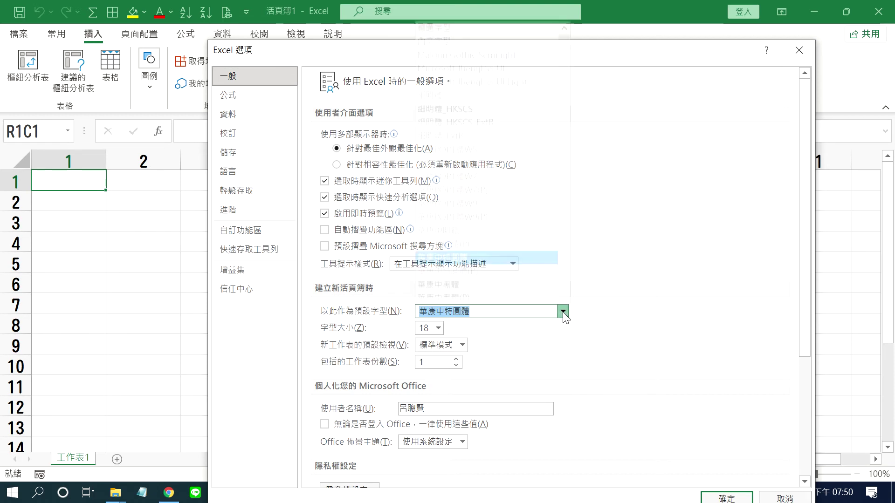
left_click(449, 27)
left_click(438, 328)
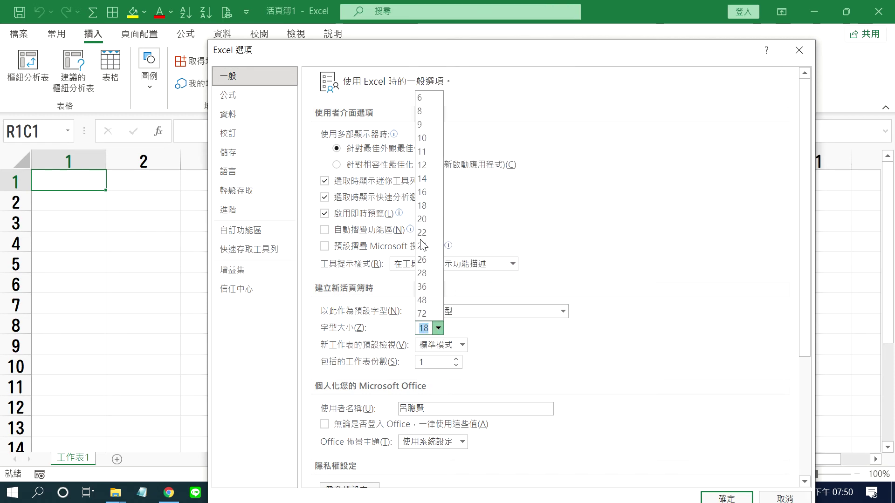
left_click(419, 168)
left_click(727, 498)
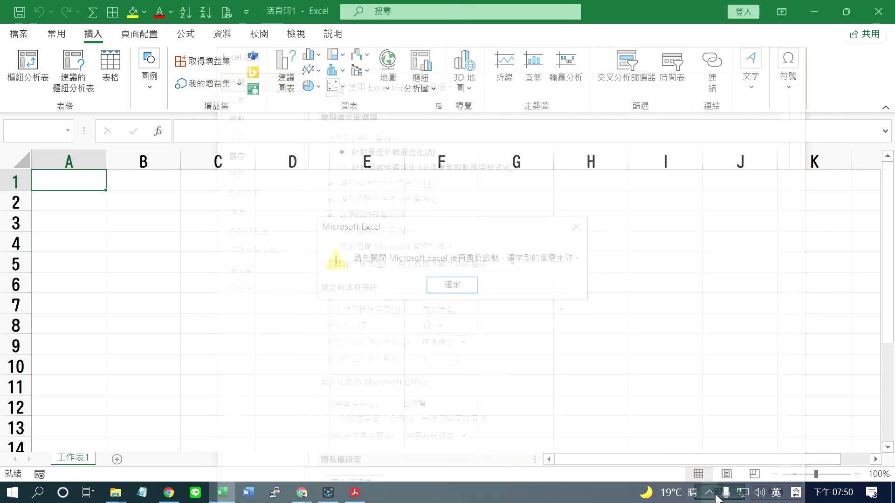
left_click(439, 286)
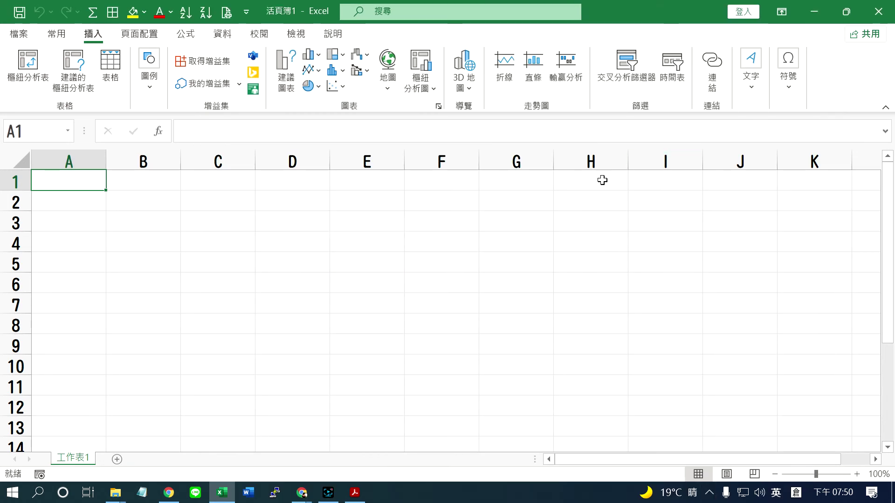
left_click(292, 162)
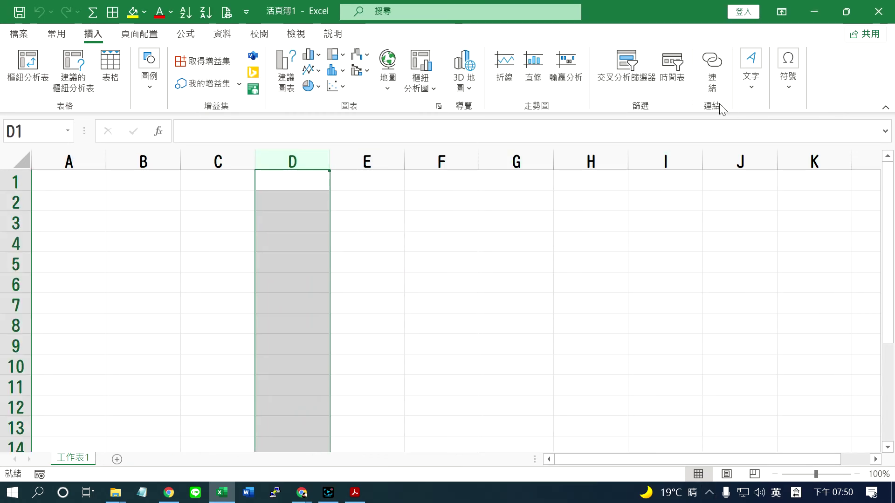
Restart Excel and create a new blank workbook with lettered columns.
left_click(879, 11)
left_click(222, 493)
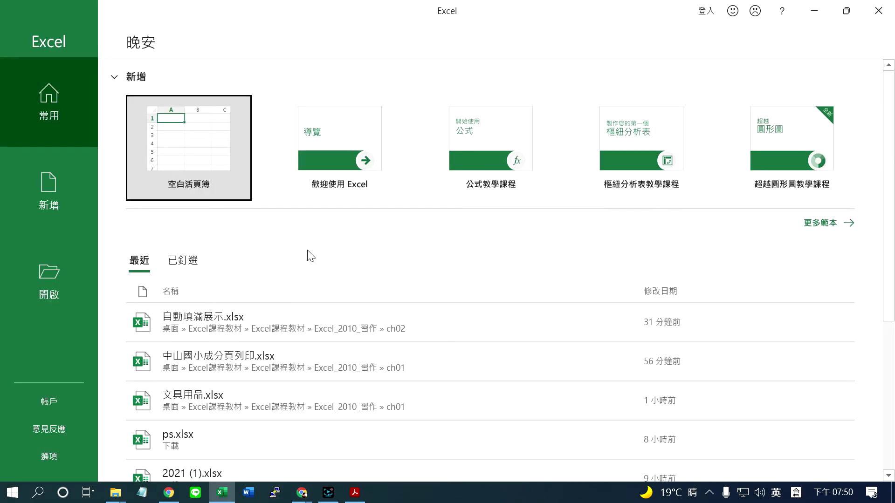
left_click(192, 175)
scroll(246, 238, "up", 2)
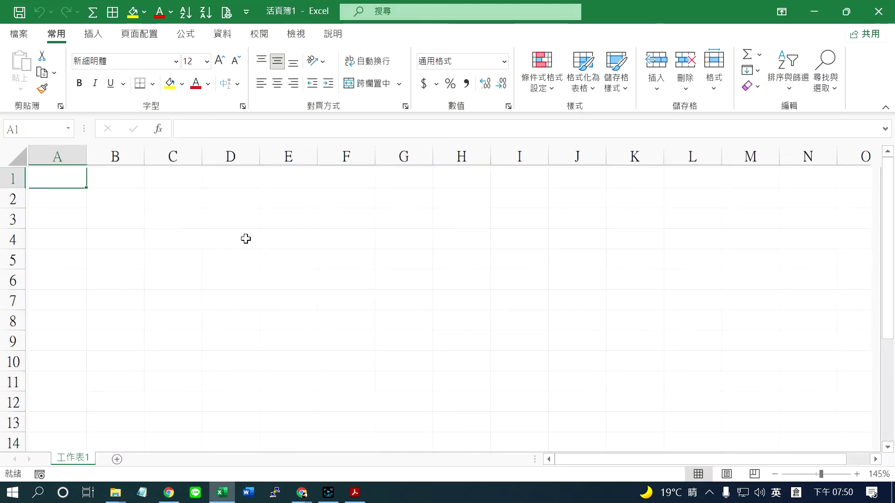
scroll(246, 237, "up", 5)
scroll(246, 238, "up", 1)
Open Excel Options to verify the default font 內文字型 at size 12.
left_click(19, 33)
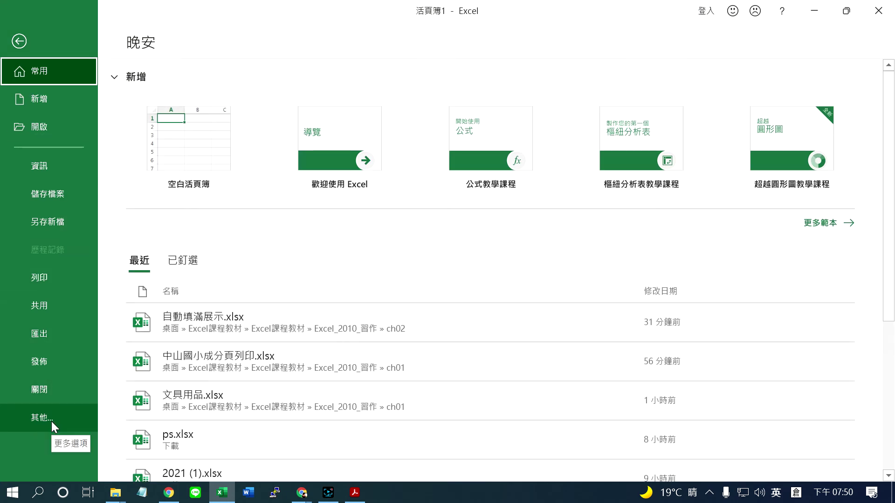
left_click(52, 421)
left_click(143, 416)
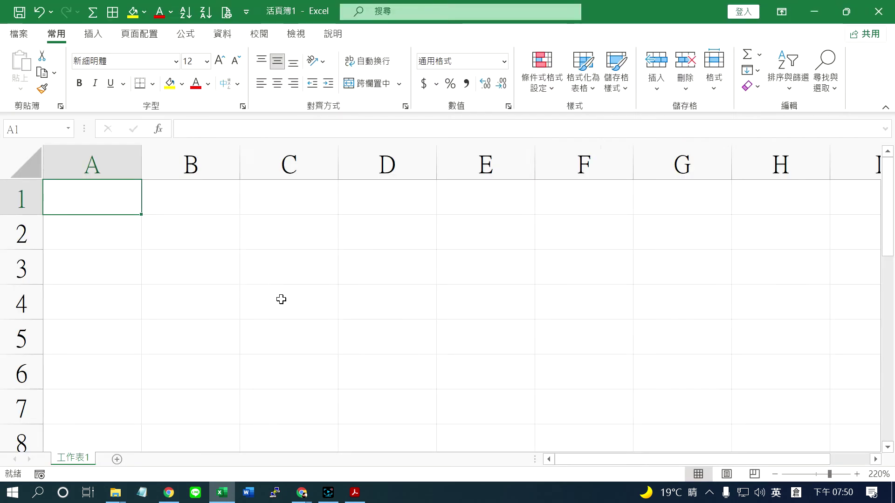